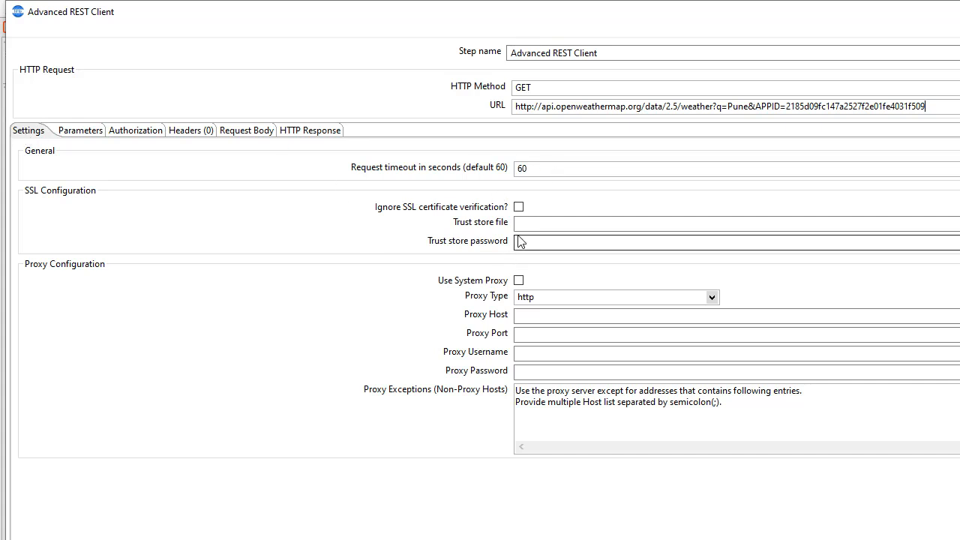
Review the weather request's parameters, No Auth authorization, zero headers and request body options
{"action": "left_click", "coordinate": [72, 131]}
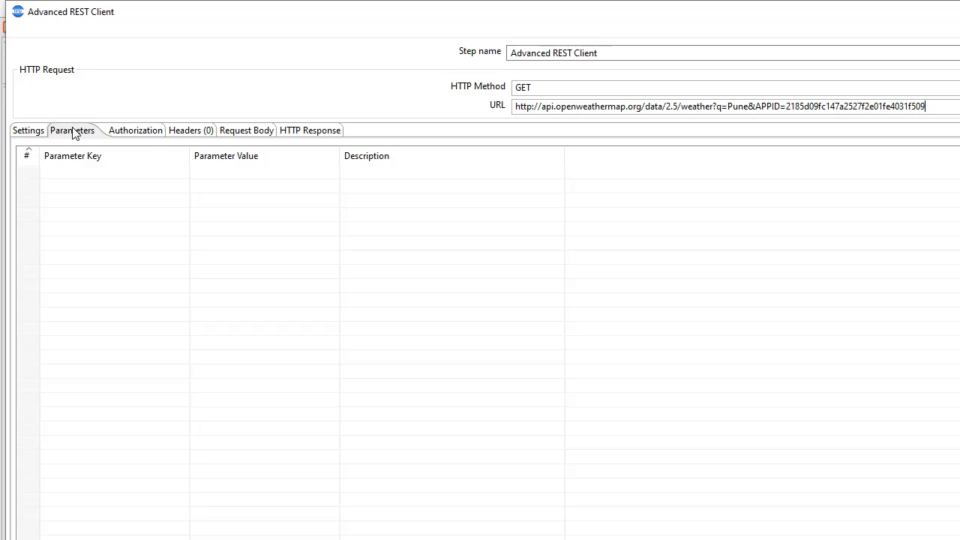
{"action": "left_click", "coordinate": [130, 133]}
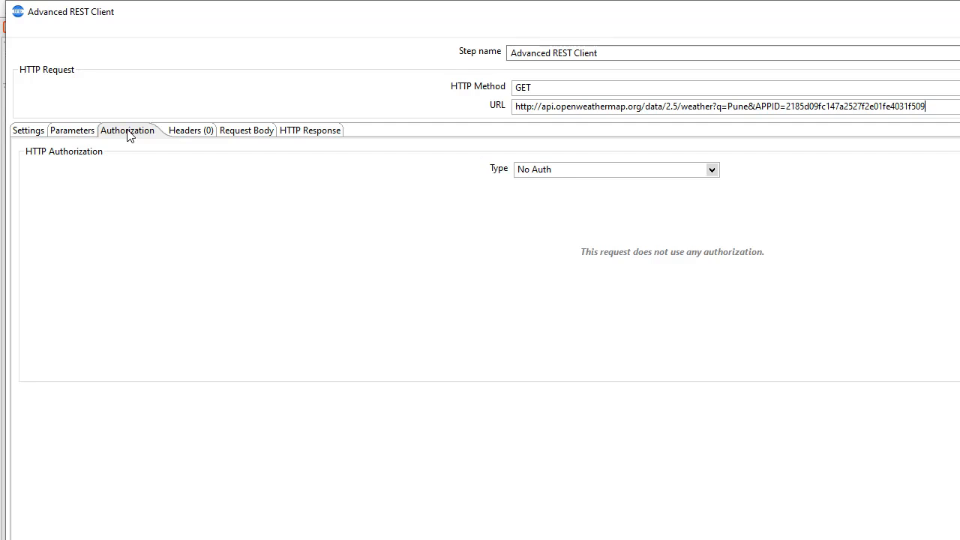
{"action": "left_click", "coordinate": [199, 132]}
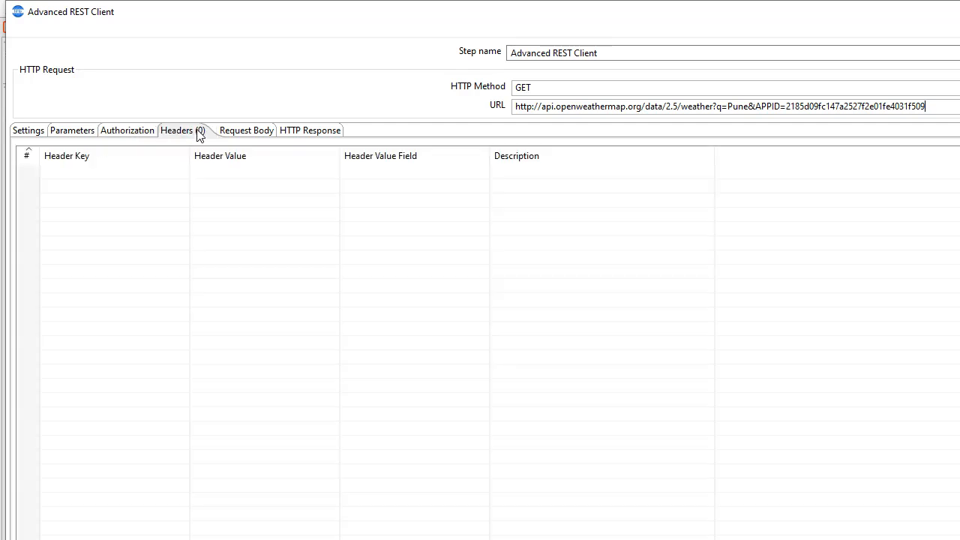
{"action": "left_click", "coordinate": [225, 133]}
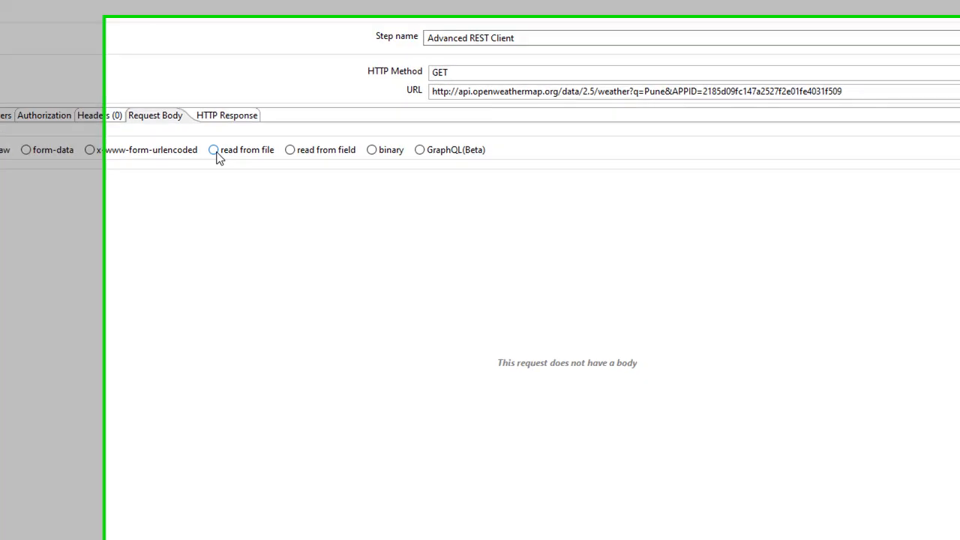
Set the request body to read from a field with content type Other, then view the response output fields
{"action": "left_click", "coordinate": [297, 166]}
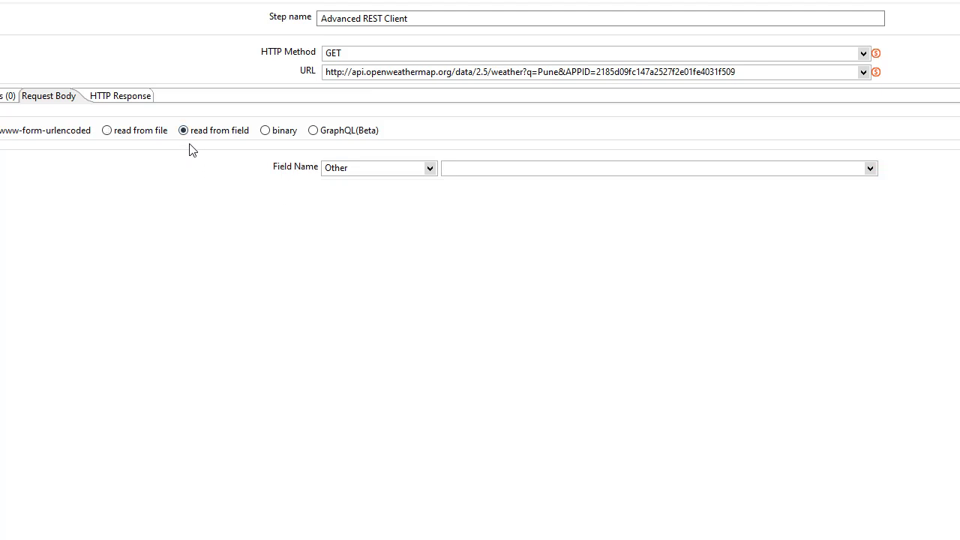
{"action": "left_click", "coordinate": [432, 174]}
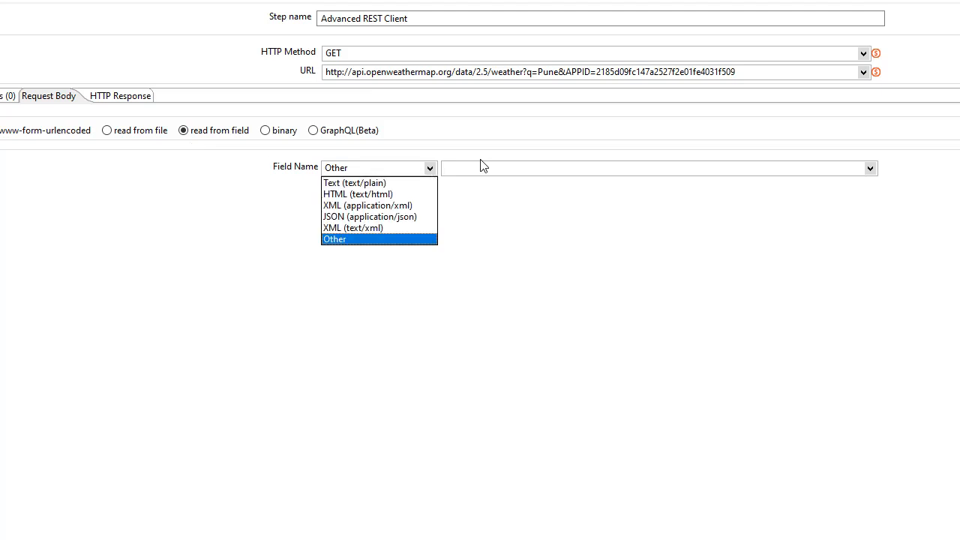
{"action": "left_click", "coordinate": [677, 255]}
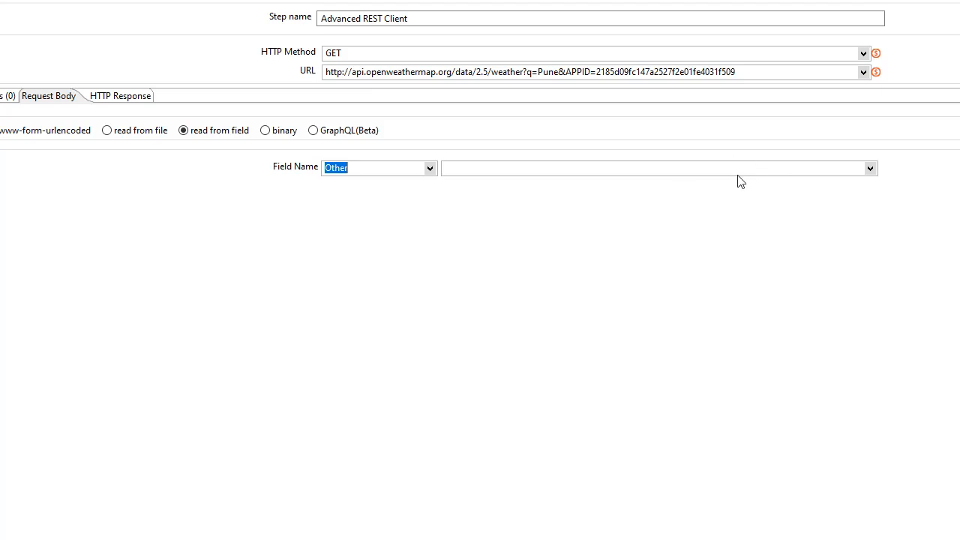
{"action": "left_click", "coordinate": [114, 100]}
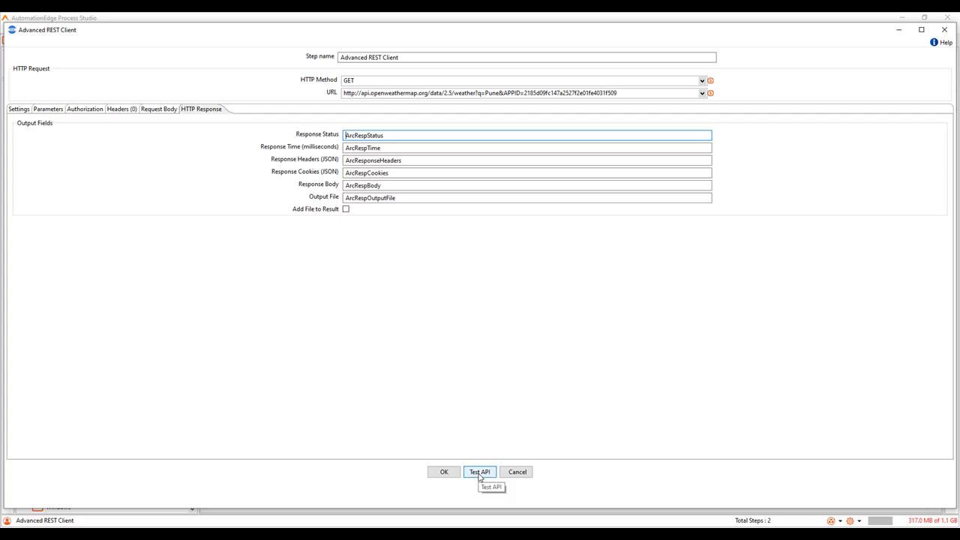
Test the weather API call for a 200 OK response, then save the step as WeatherAPIRestCall
{"action": "left_click", "coordinate": [480, 472]}
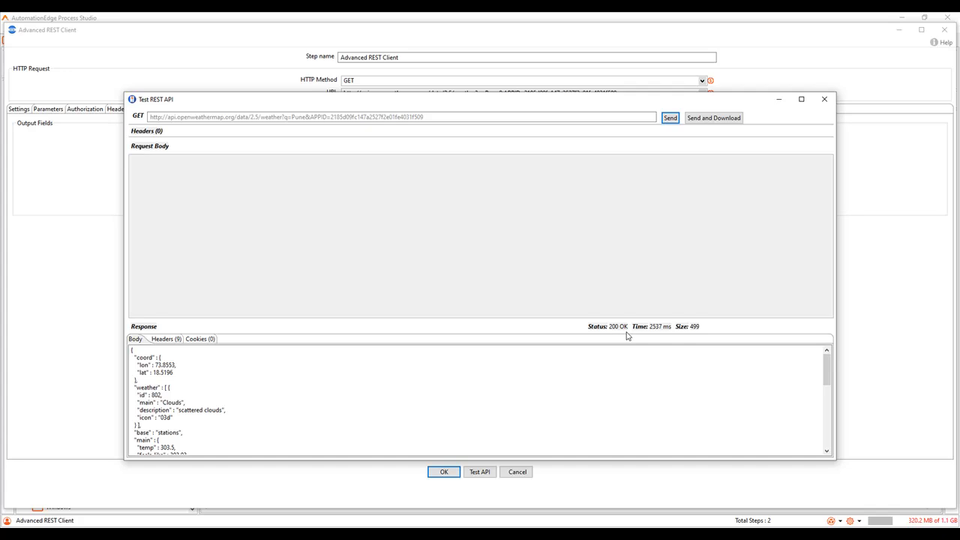
{"action": "left_click_drag", "start_coordinate": [828, 368], "coordinate": [833, 406]}
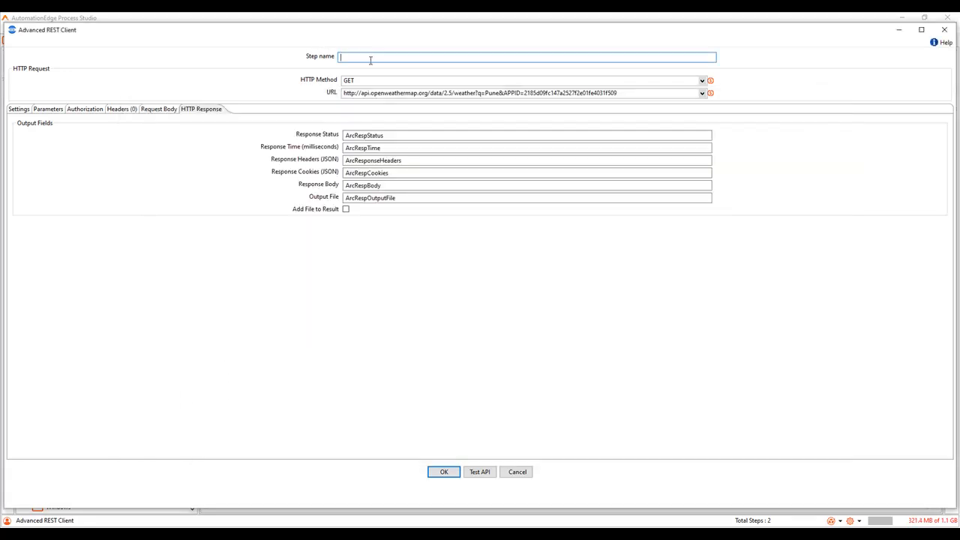
{"action": "type", "text": "WeatherAPIRestCall"}
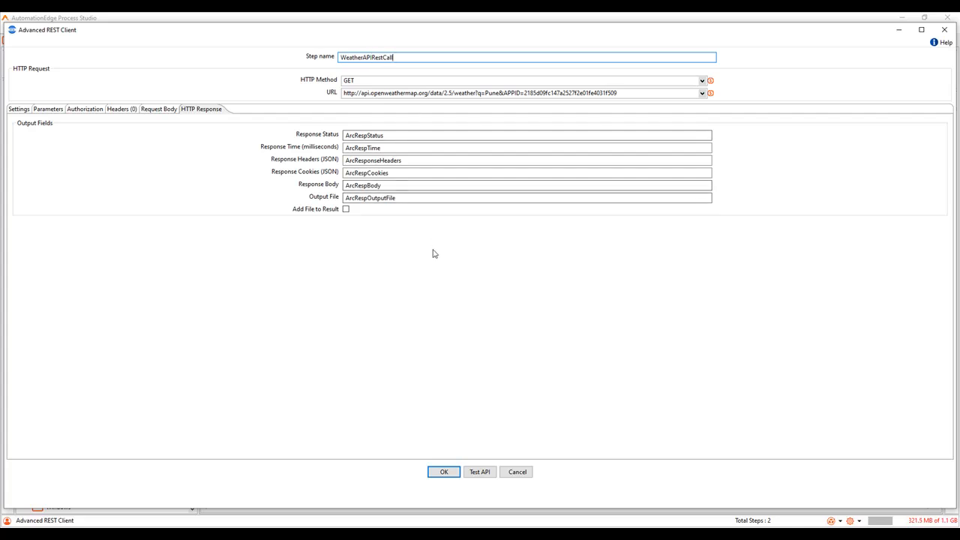
{"action": "left_click", "coordinate": [432, 472]}
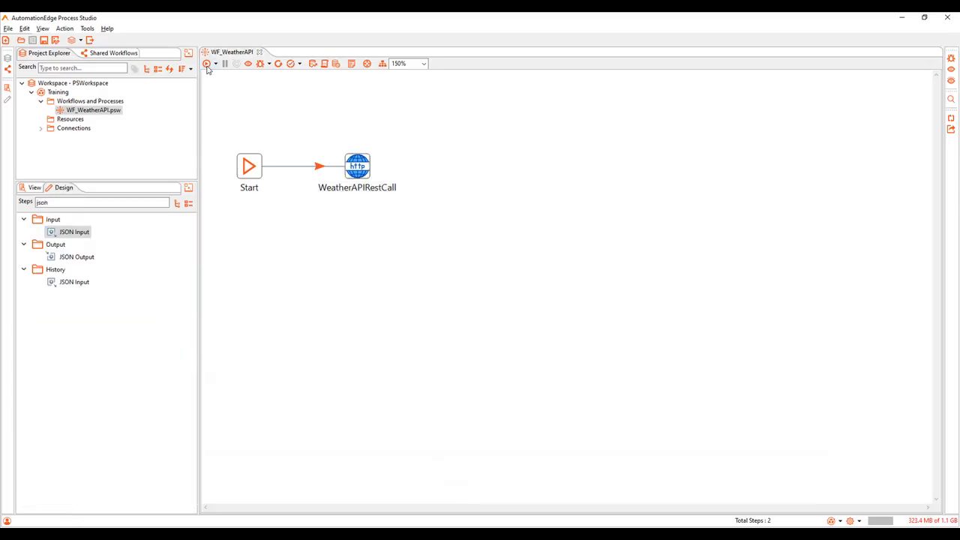
Run the workflow to inspect the 200 OK response and temp, then add a JSON Input step after it
{"action": "left_click", "coordinate": [207, 64]}
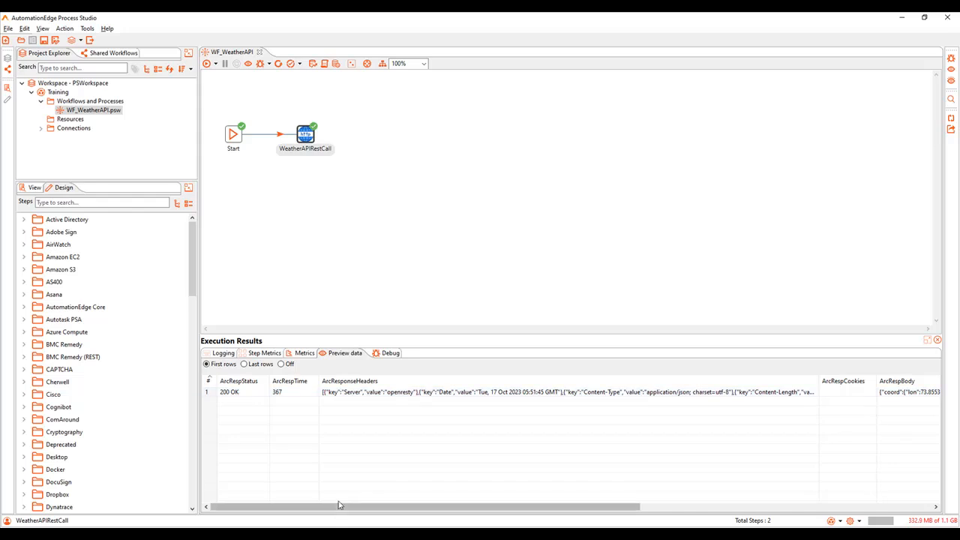
{"action": "left_click_drag", "start_coordinate": [339, 510], "coordinate": [611, 509]}
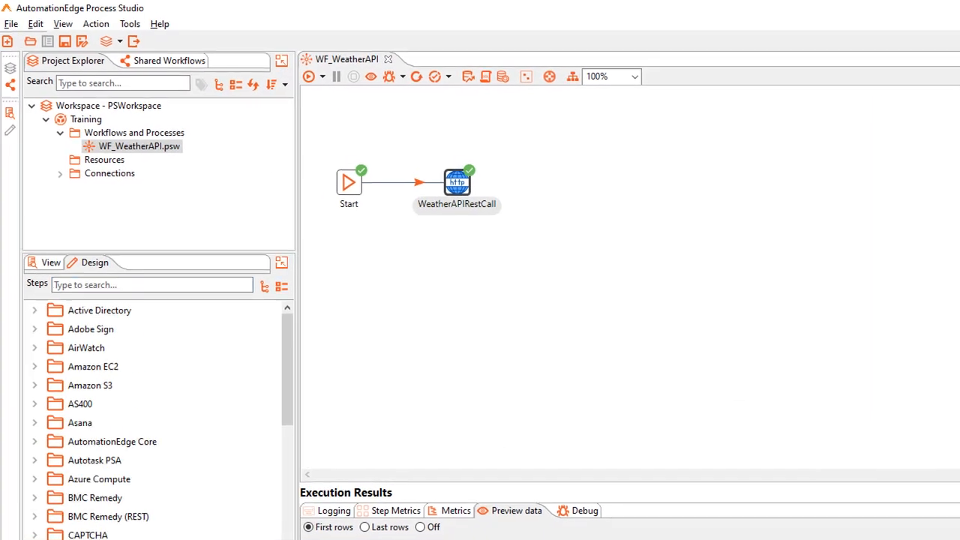
{"action": "type", "text": "Json"}
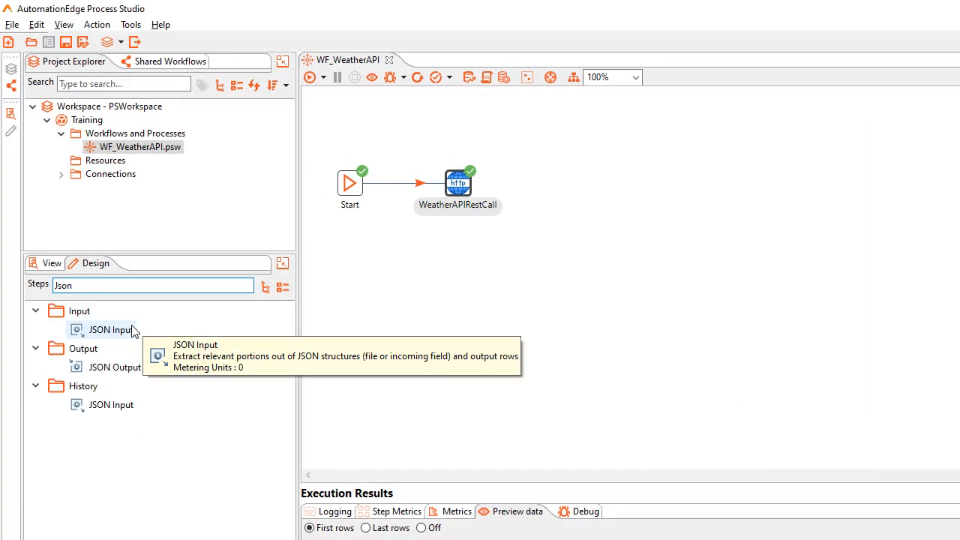
{"action": "double_click", "coordinate": [134, 332]}
{"action": "mouse_move", "coordinate": [610, 185]}
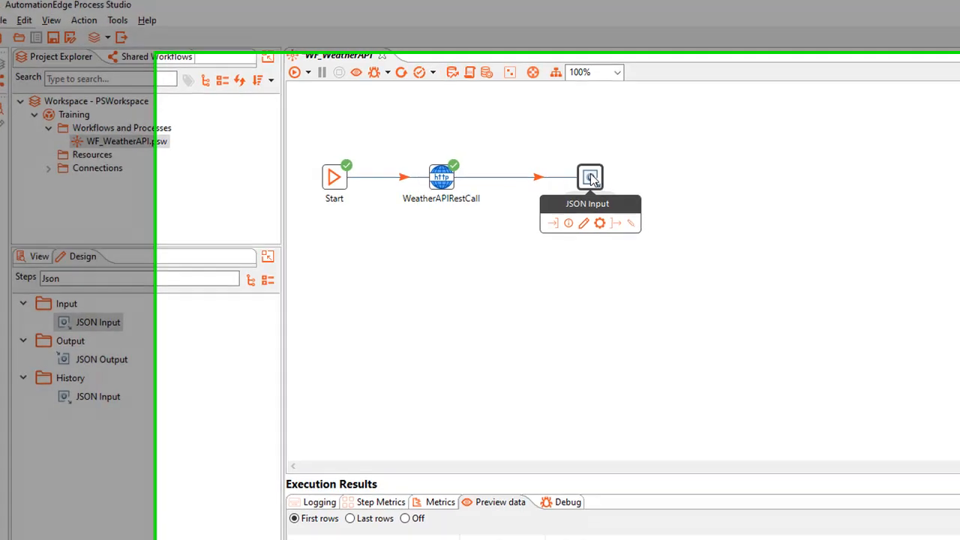
{"action": "double_click", "coordinate": [608, 184]}
Name the JSON Input step INF_WeatherDetails and read its JSON from the ArcRespBody field
{"action": "triple_click", "coordinate": [394, 99]}
{"action": "key", "text": "BackSpace"}
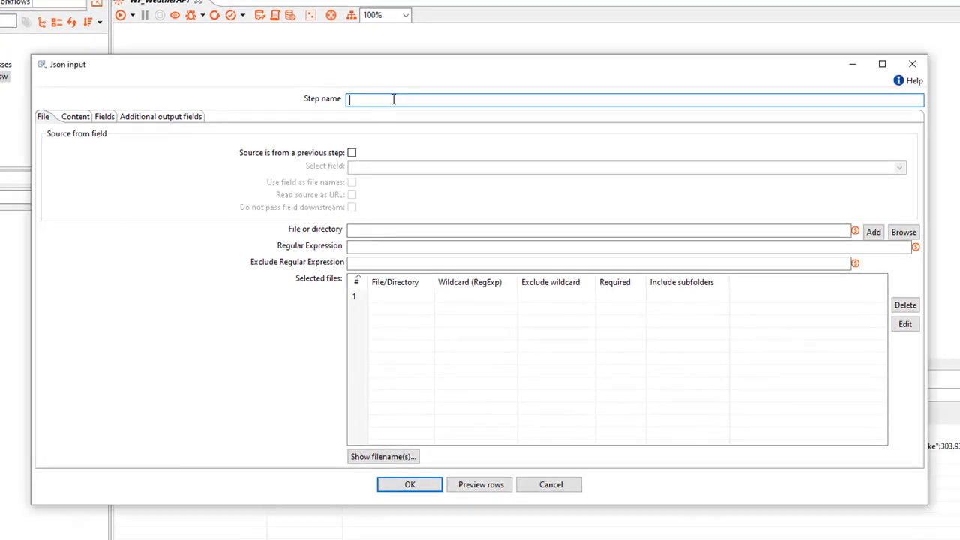
{"action": "type", "text": "INF_WeatherDetails"}
{"action": "left_click", "coordinate": [351, 153]}
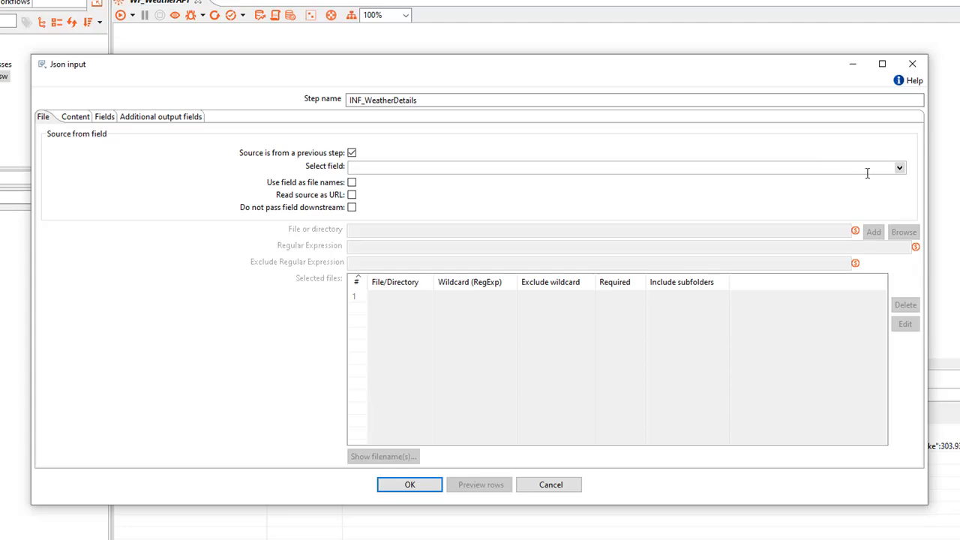
{"action": "left_click", "coordinate": [899, 168]}
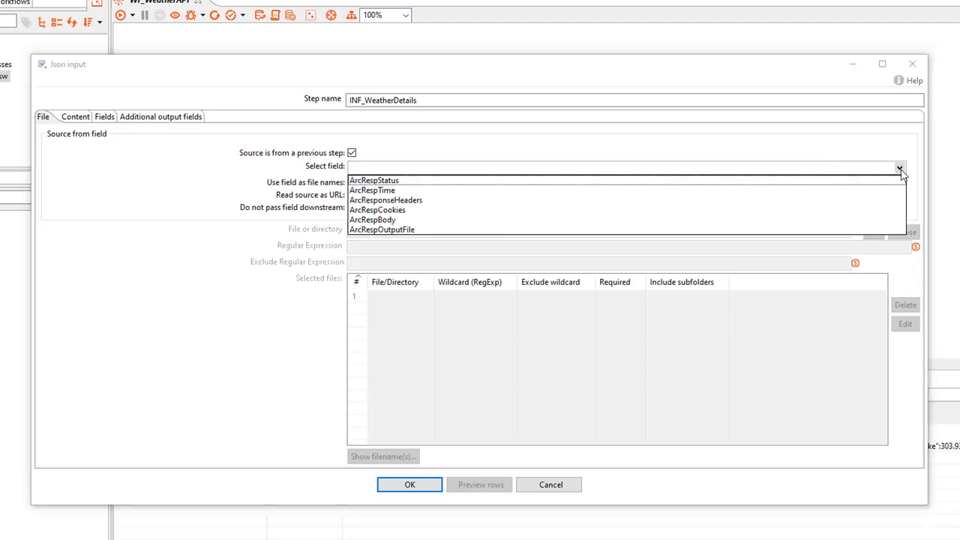
{"action": "left_click", "coordinate": [574, 221]}
Define a Number field temp with path $.main.temp and confirm the JSON input settings
{"action": "left_click", "coordinate": [107, 120]}
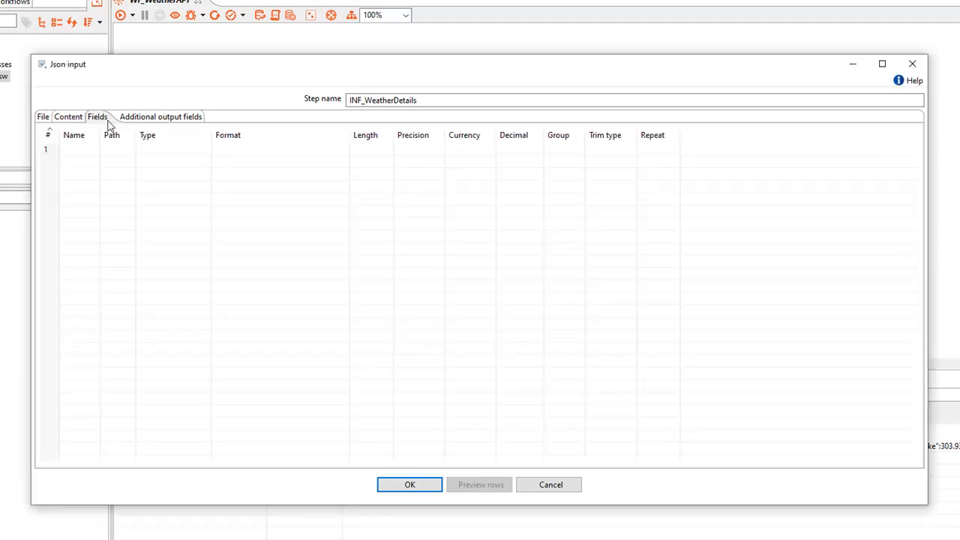
{"action": "left_click", "coordinate": [87, 148]}
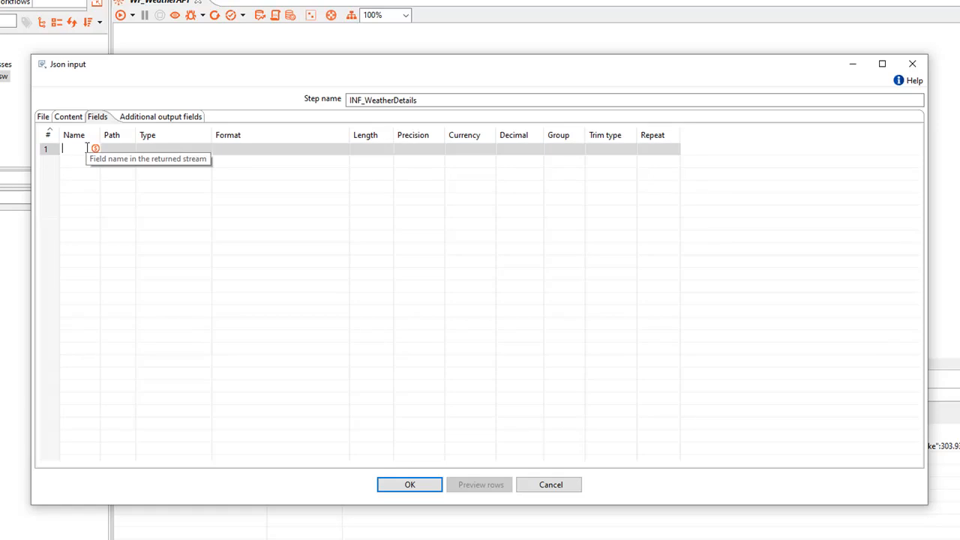
{"action": "type", "text": "temp"}
{"action": "left_click", "coordinate": [131, 149]}
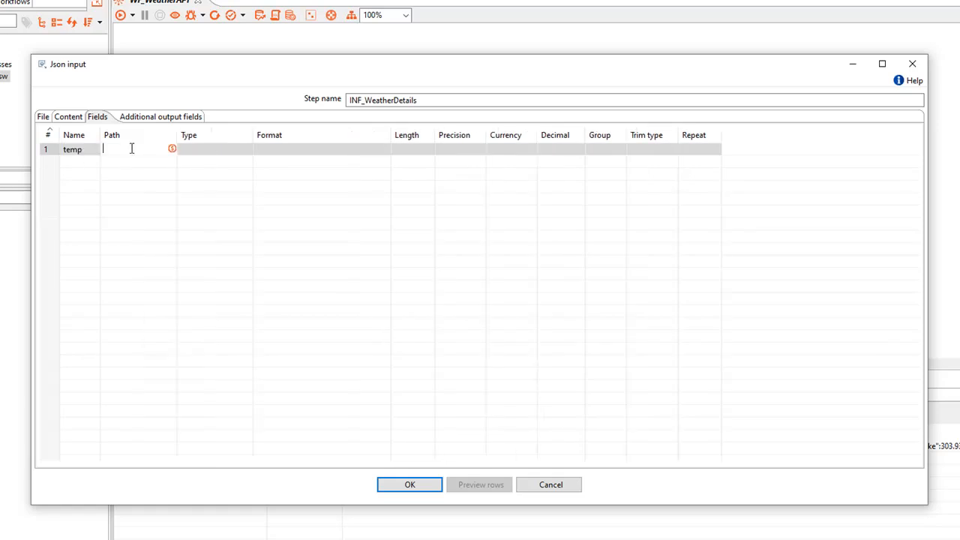
{"action": "type", "text": "$.main.temp"}
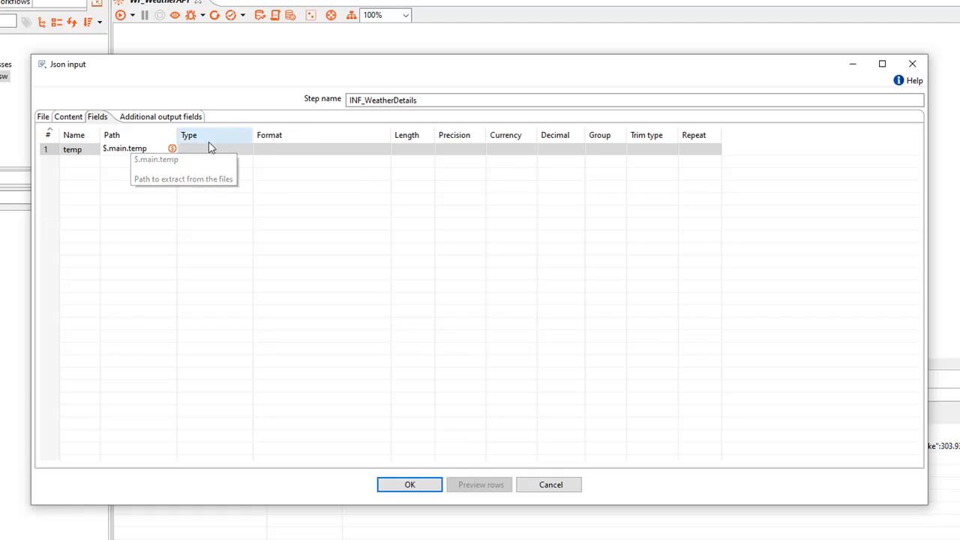
{"action": "left_click", "coordinate": [239, 151]}
{"action": "left_click", "coordinate": [249, 151]}
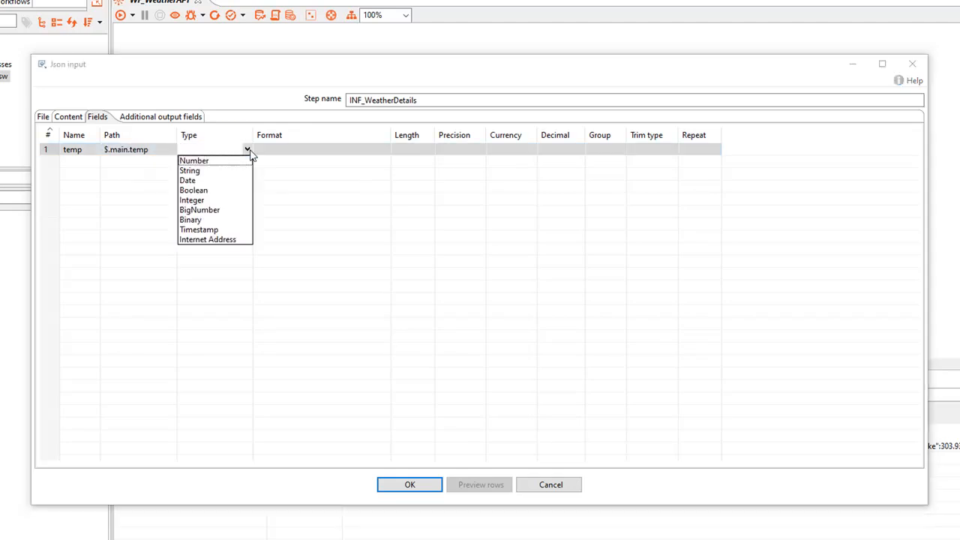
{"action": "left_click", "coordinate": [228, 161]}
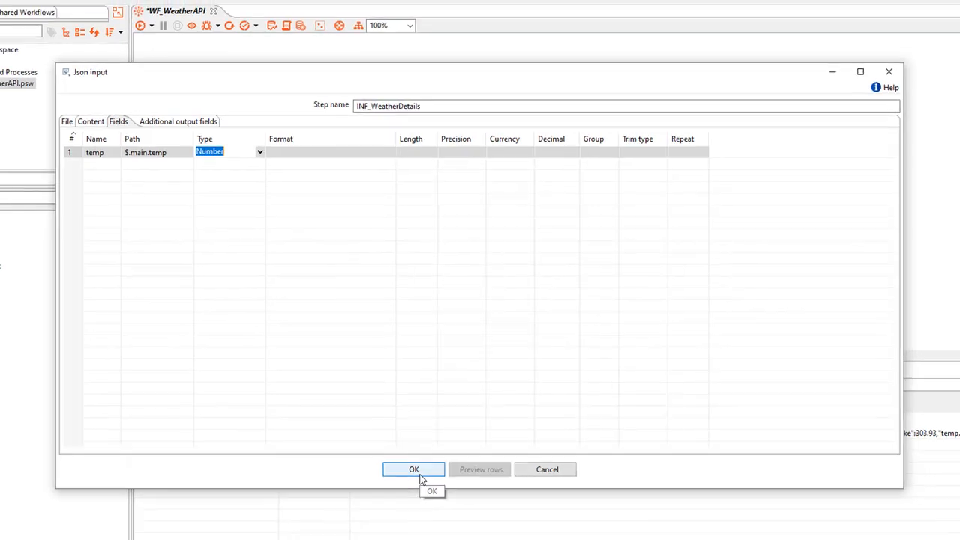
{"action": "left_click", "coordinate": [417, 479]}
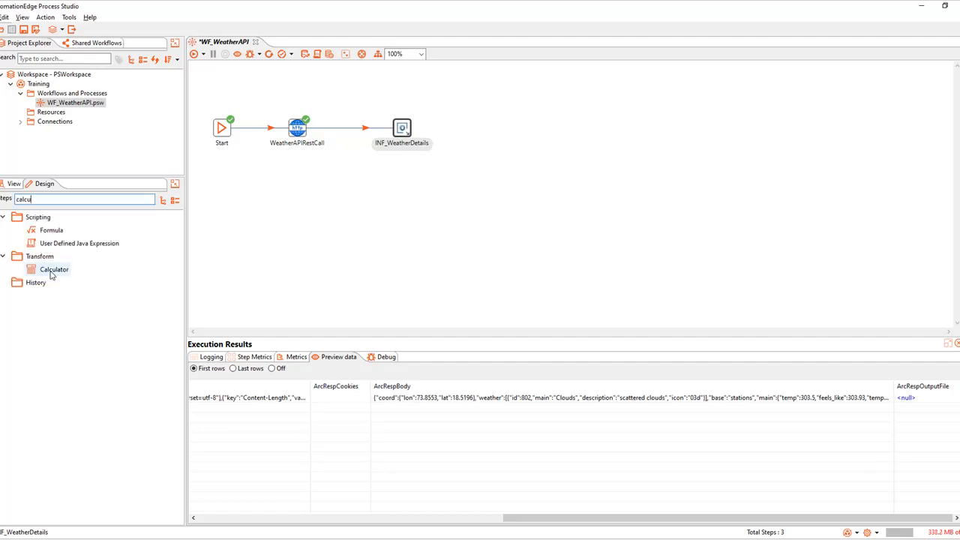
Add a Calculator step named Cal_temp with a Number field Const for 273.15
{"action": "double_click", "coordinate": [52, 270]}
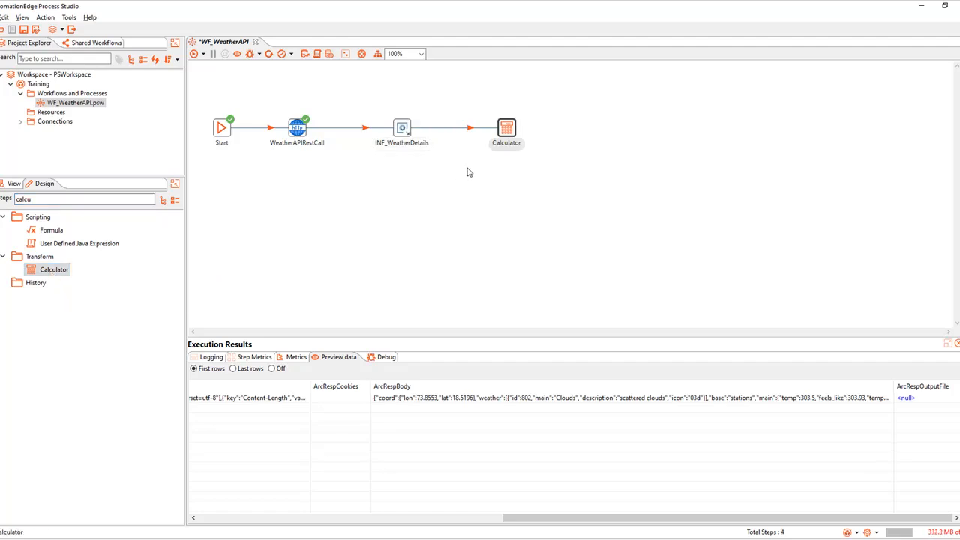
{"action": "double_click", "coordinate": [506, 129]}
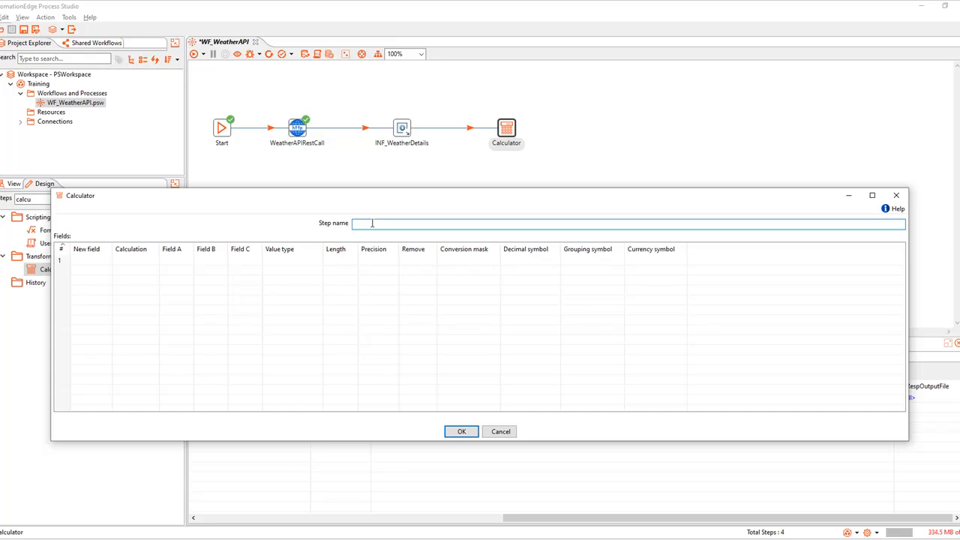
{"action": "type", "text": "Cal_temp"}
{"action": "left_click", "coordinate": [92, 260]}
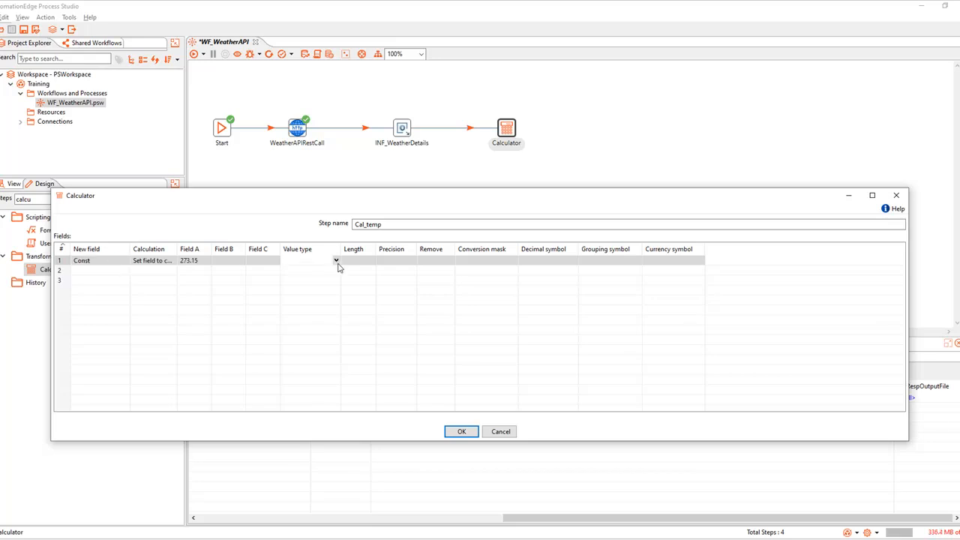
{"action": "left_click", "coordinate": [336, 261]}
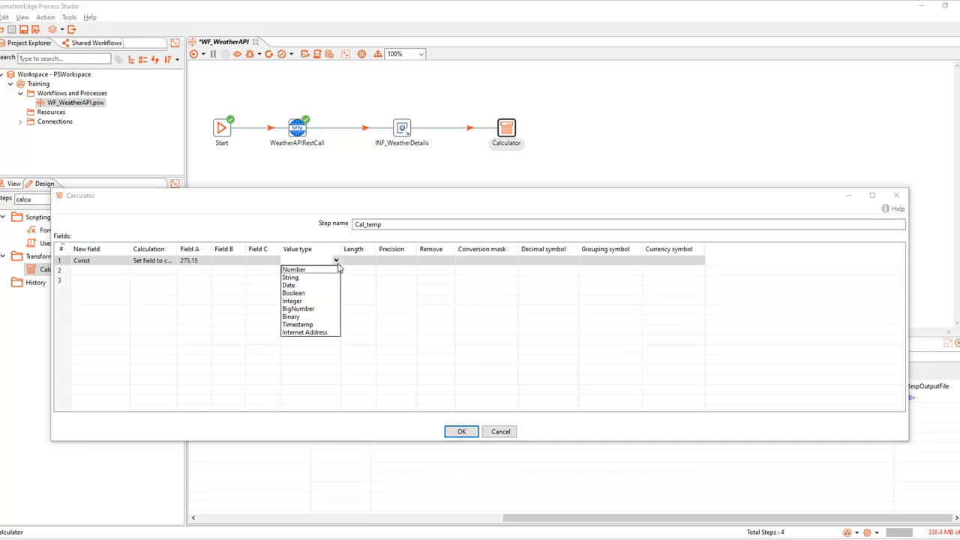
{"action": "left_click", "coordinate": [311, 276]}
Define CelsiusTemp as A - B with temp minus Const, typed Number, and confirm
{"action": "left_click", "coordinate": [90, 270]}
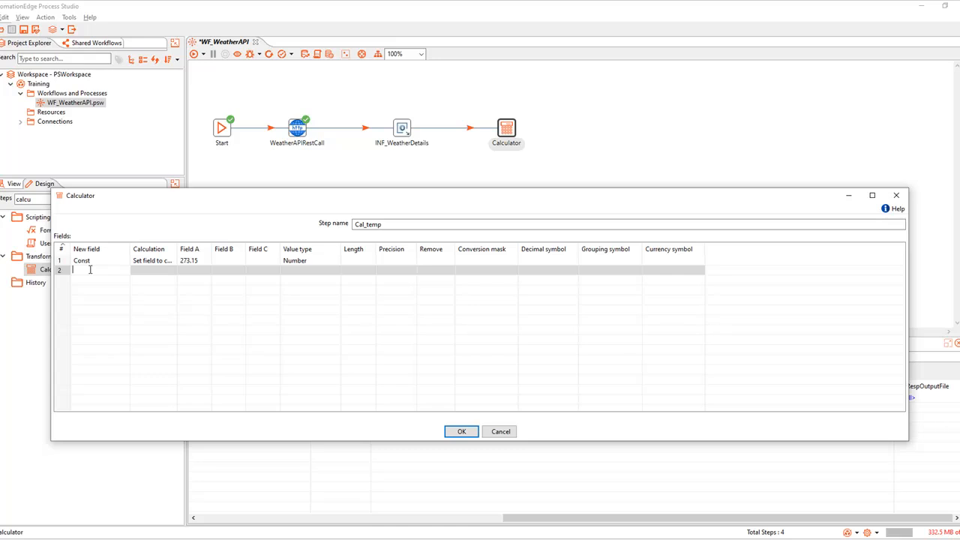
{"action": "type", "text": "CelsiusTemp"}
{"action": "left_click", "coordinate": [152, 273]}
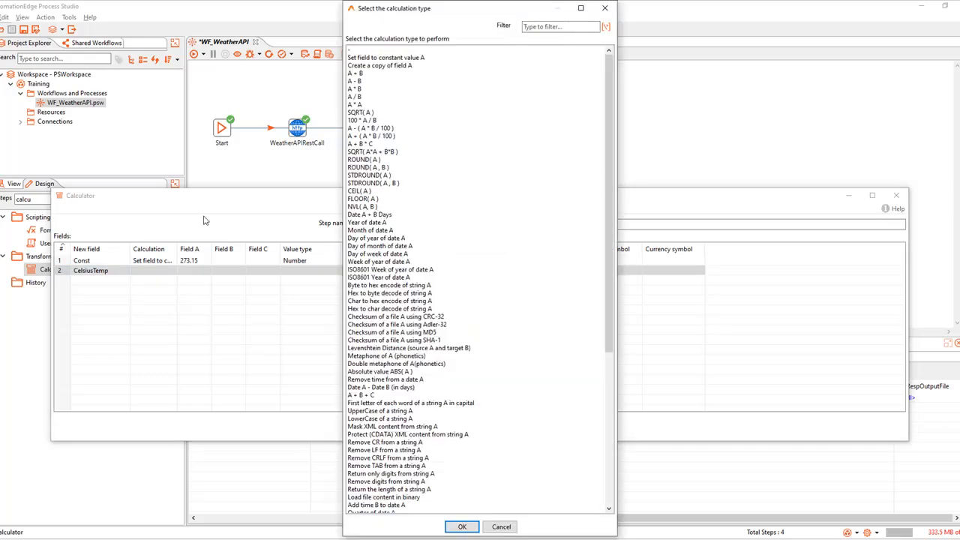
{"action": "double_click", "coordinate": [359, 80]}
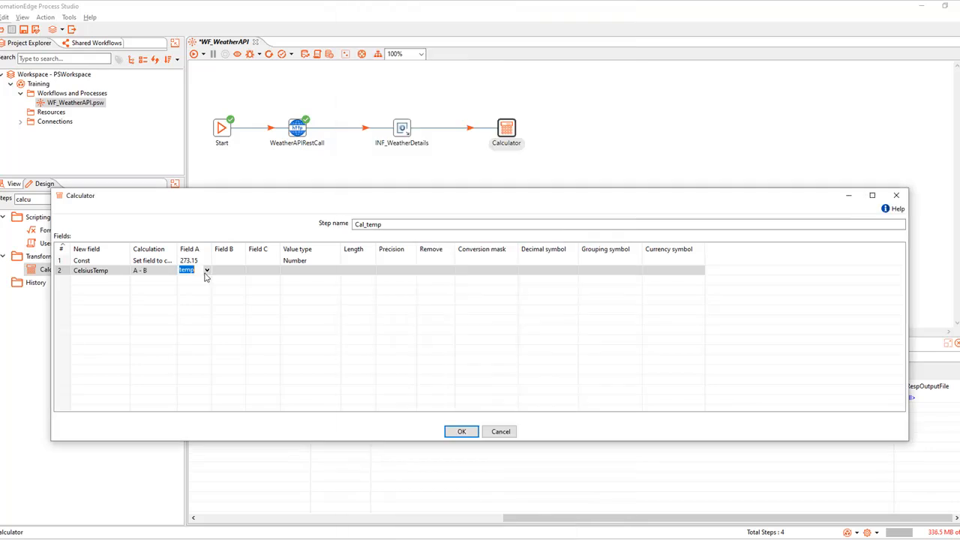
{"action": "left_click", "coordinate": [207, 270]}
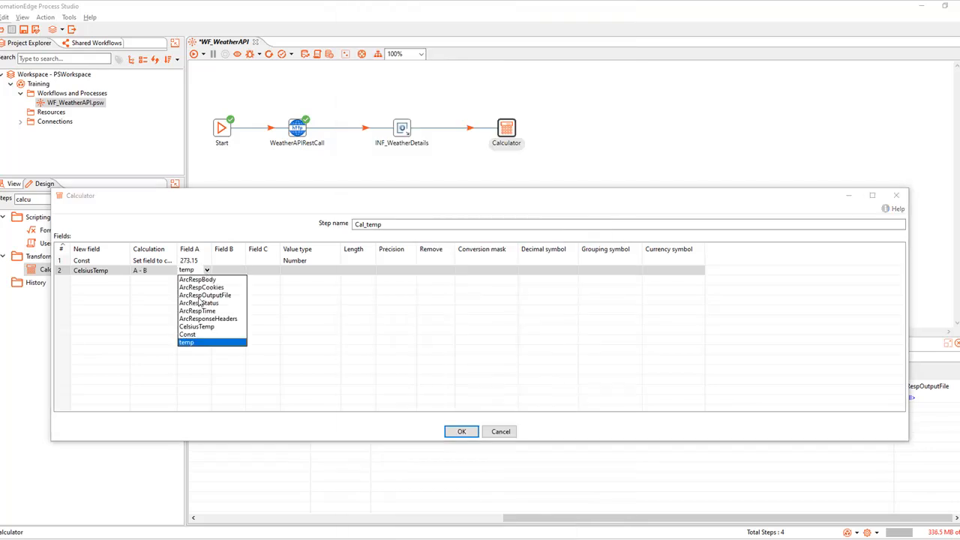
{"action": "left_click", "coordinate": [194, 343]}
{"action": "left_click", "coordinate": [242, 275]}
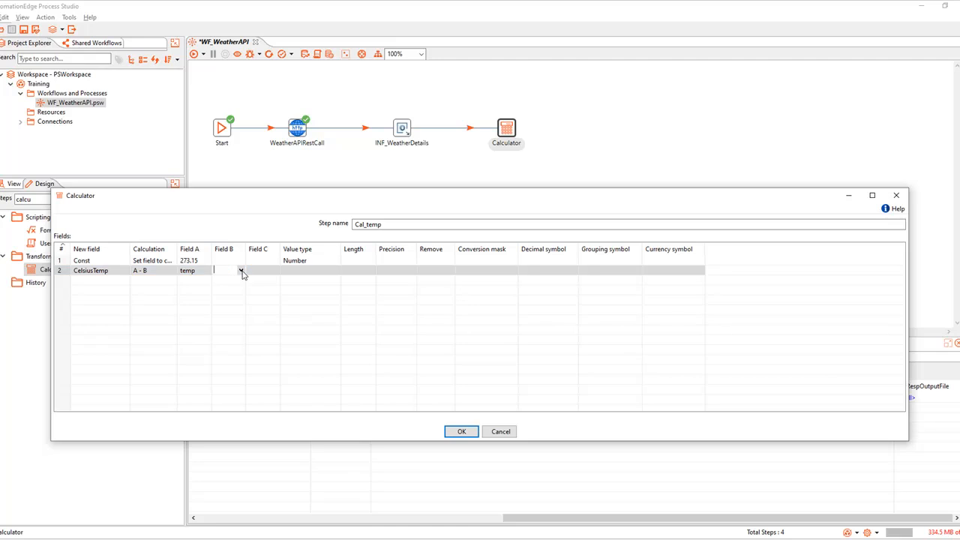
{"action": "left_click", "coordinate": [241, 272]}
{"action": "left_click", "coordinate": [227, 333]}
{"action": "left_click", "coordinate": [336, 271]}
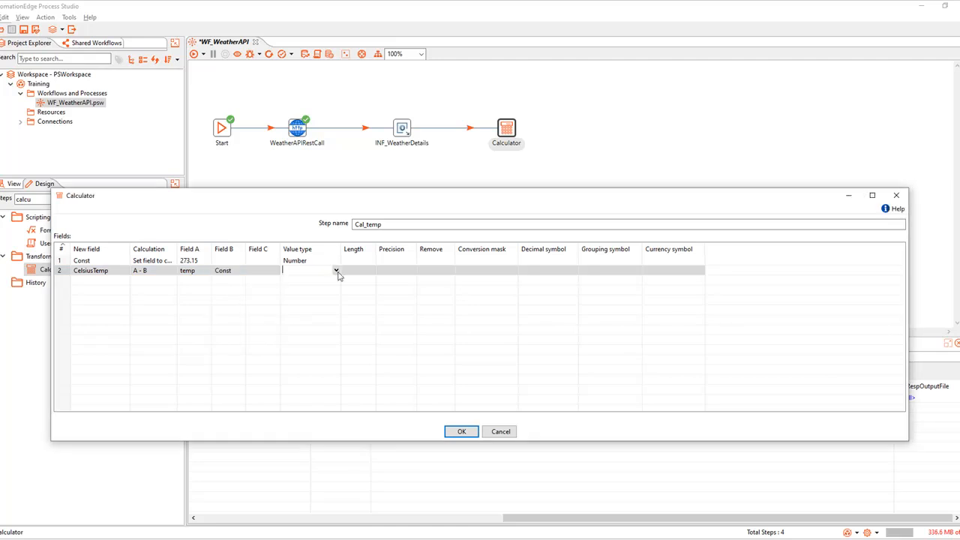
{"action": "left_click", "coordinate": [337, 273]}
{"action": "left_click", "coordinate": [305, 279]}
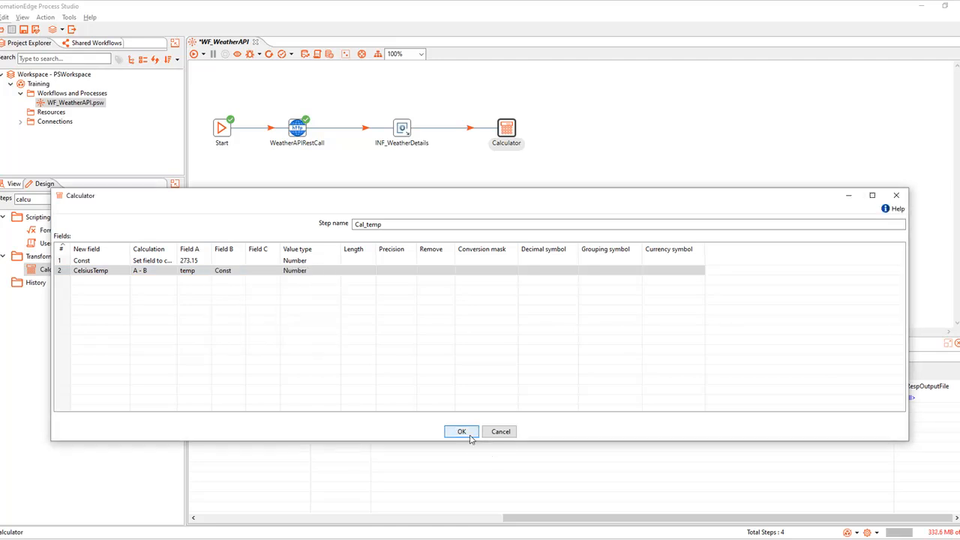
{"action": "left_click", "coordinate": [461, 432]}
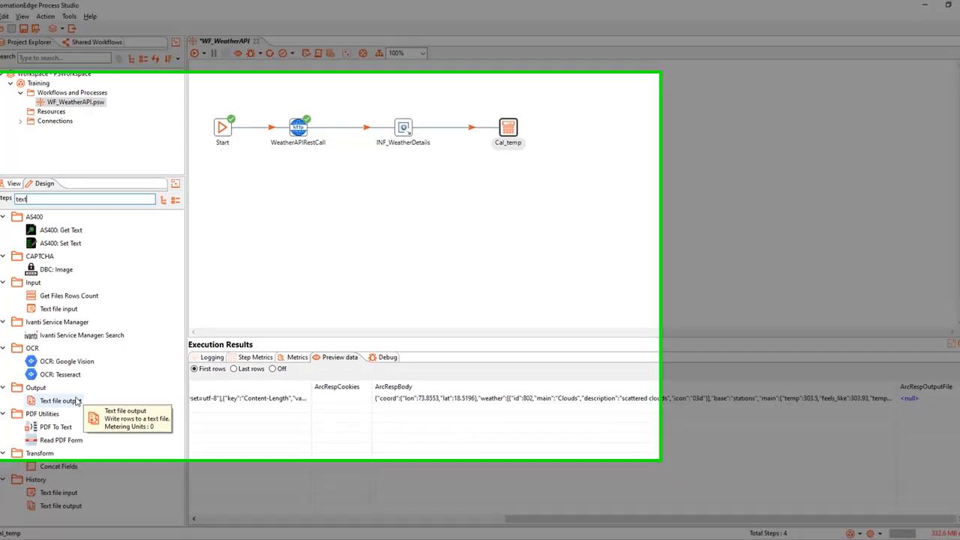
Add a Text file output step after Cal_temp and rename it OTF_CelsiusTemp
{"action": "double_click", "coordinate": [76, 399]}
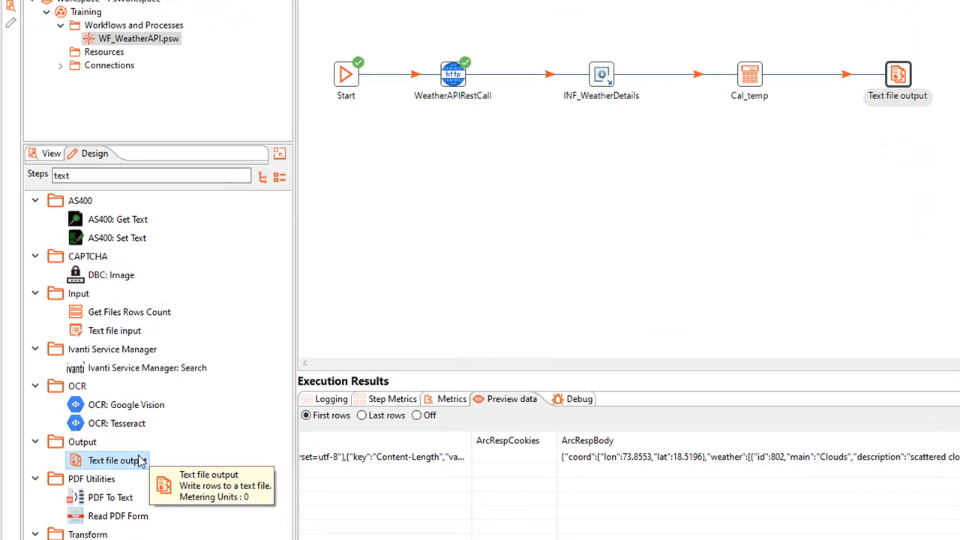
{"action": "double_click", "coordinate": [898, 75]}
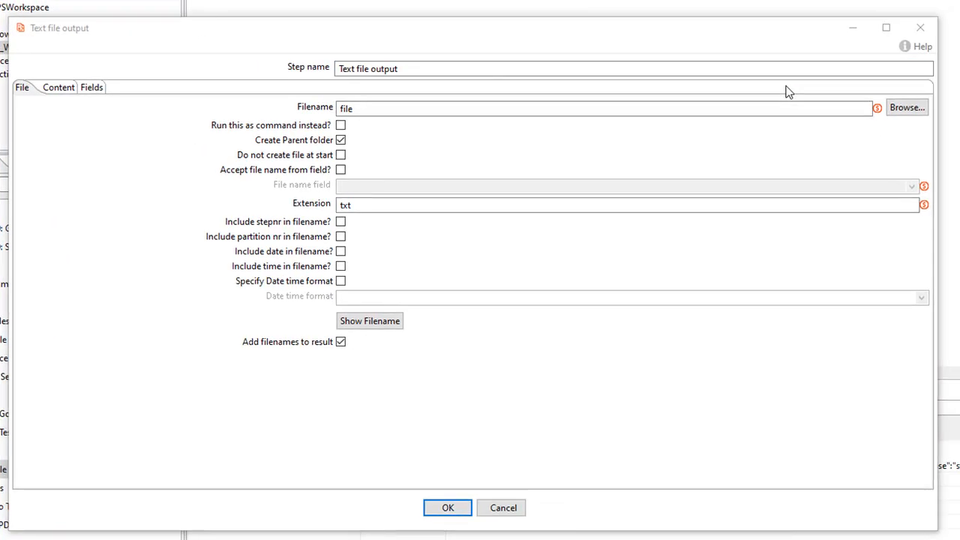
{"action": "left_click", "coordinate": [589, 69]}
{"action": "key", "text": "BackSpace"}
{"action": "key", "text": "BackSpace"}
{"action": "key", "text": "BackSpace"}
{"action": "key", "text": "BackSpace"}
{"action": "key", "text": "BackSpace"}
{"action": "key", "text": "BackSpace"}
{"action": "key", "text": "BackSpace"}
{"action": "key", "text": "BackSpace"}
{"action": "key", "text": "BackSpace"}
{"action": "key", "text": "BackSpace"}
{"action": "key", "text": "BackSpace"}
{"action": "key", "text": "BackSpace"}
{"action": "key", "text": "BackSpace"}
{"action": "key", "text": "BackSpace"}
{"action": "key", "text": "BackSpace"}
{"action": "key", "text": "BackSpace"}
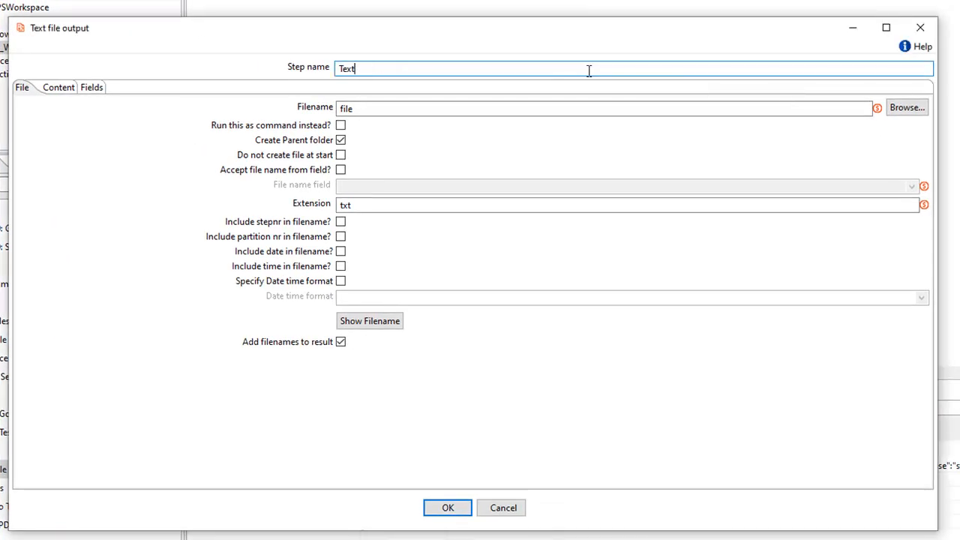
{"action": "type", "text": "OTF_CelsiusTemp"}
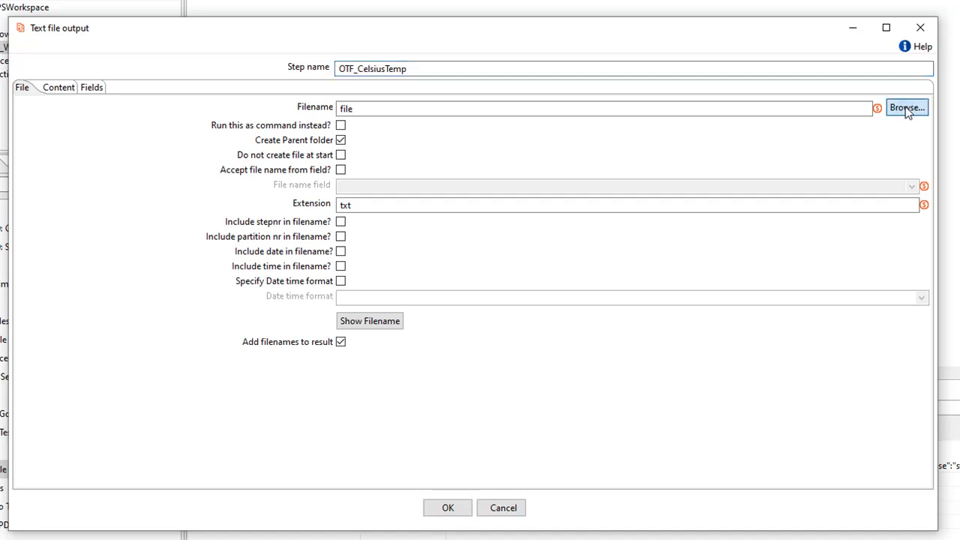
Write CelsiusTemp to the file as a Number field and confirm the output settings
{"action": "left_click", "coordinate": [88, 88]}
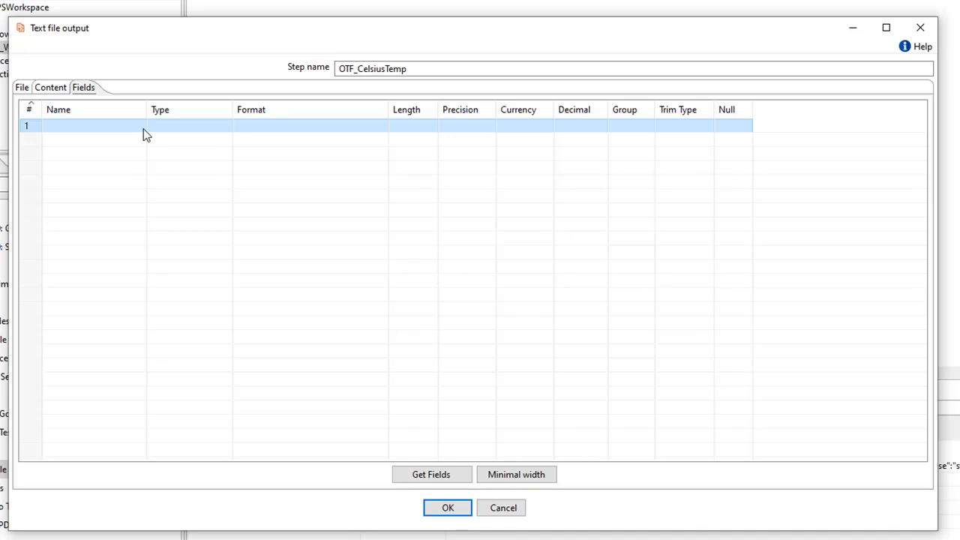
{"action": "left_click", "coordinate": [142, 128]}
{"action": "left_click", "coordinate": [140, 126]}
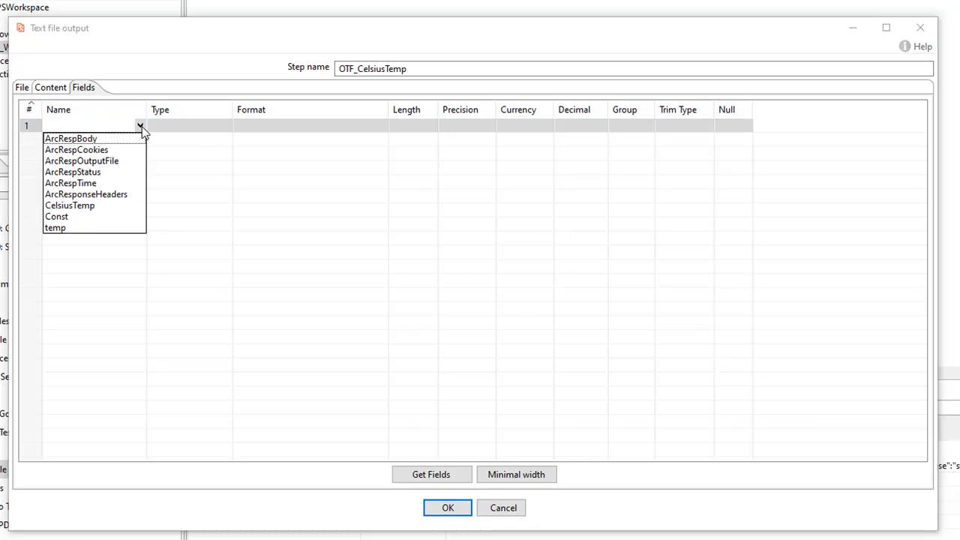
{"action": "left_click", "coordinate": [70, 205]}
{"action": "left_click", "coordinate": [223, 126]}
{"action": "left_click", "coordinate": [226, 126]}
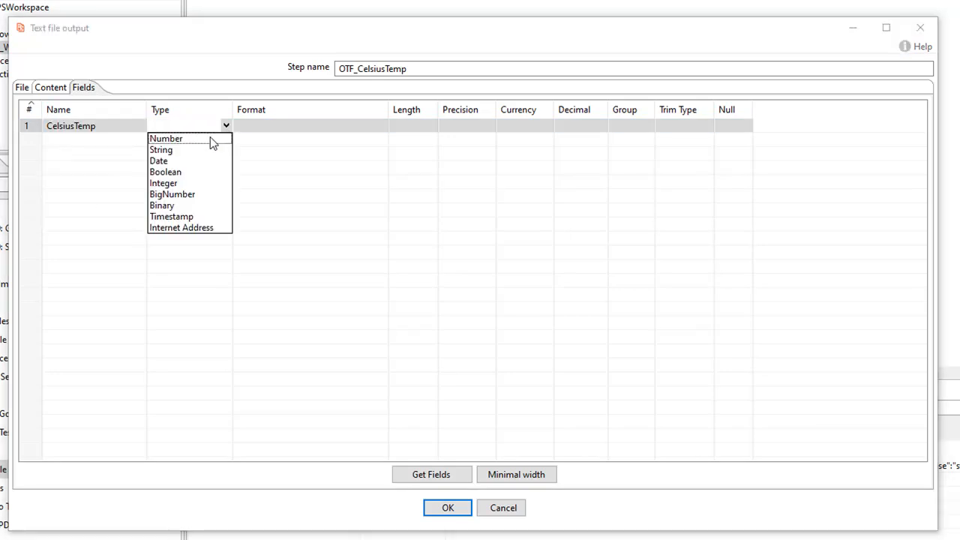
{"action": "left_click", "coordinate": [210, 139]}
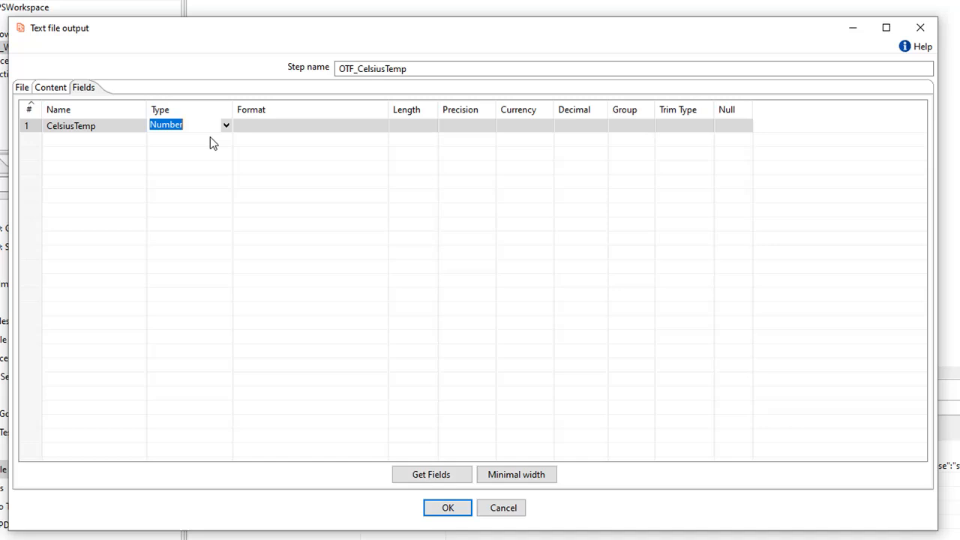
{"action": "left_click", "coordinate": [447, 508]}
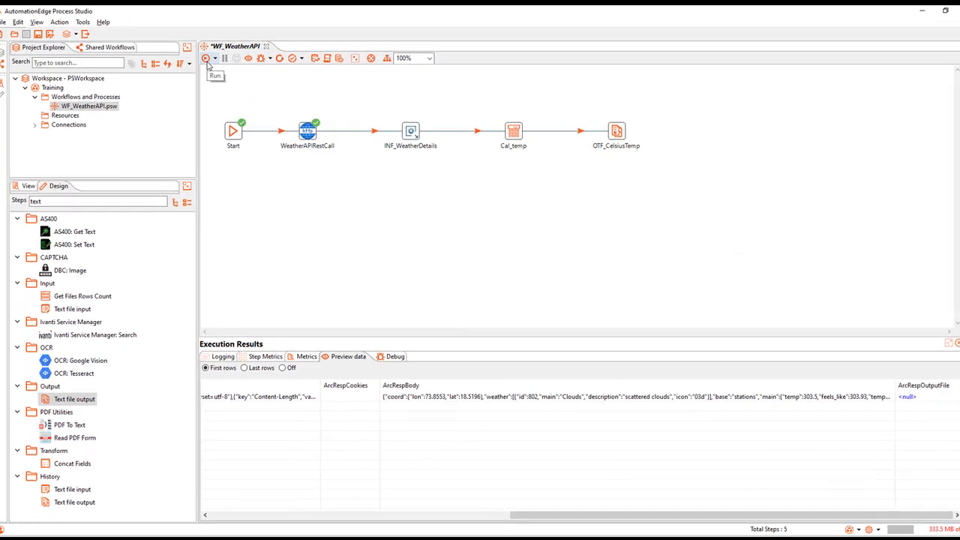
Run the workflow and open the OTF_CelsiusTemp output file showing 30.42
{"action": "left_click", "coordinate": [207, 60]}
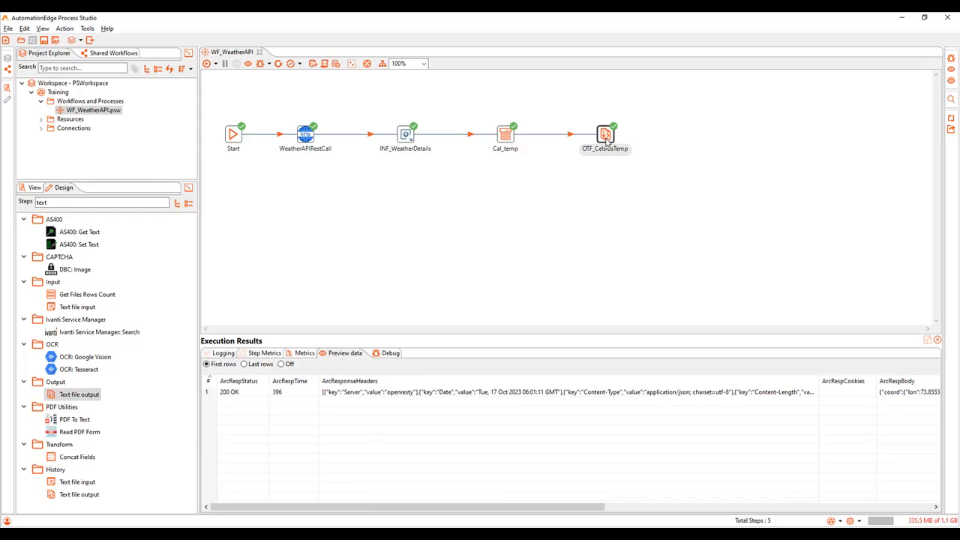
{"action": "left_click", "coordinate": [606, 141]}
{"action": "left_click_drag", "start_coordinate": [390, 510], "coordinate": [718, 510]}
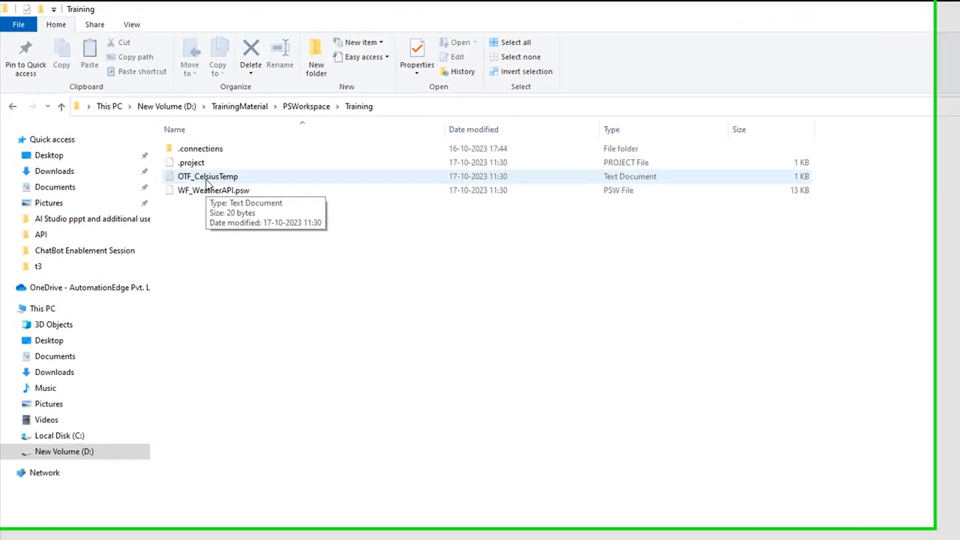
{"action": "double_click", "coordinate": [167, 152]}
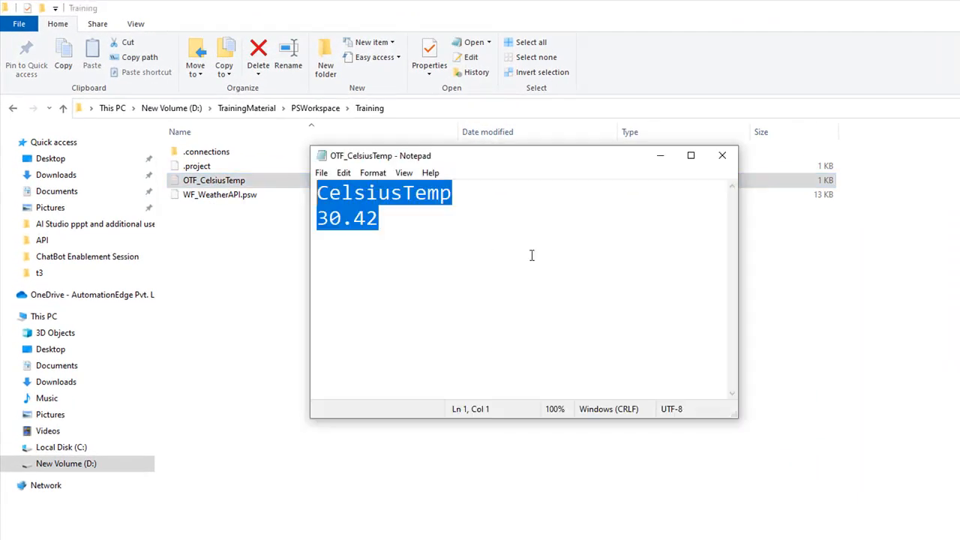